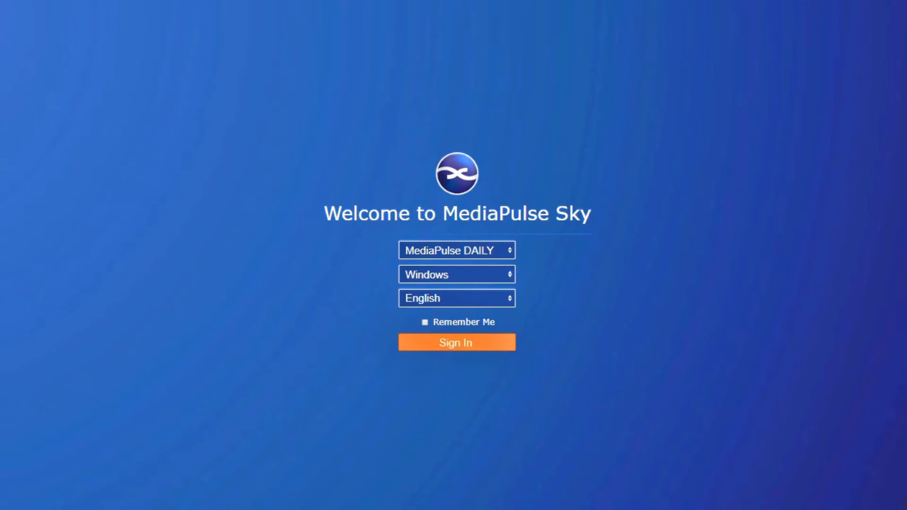
Step: Sign in and open the System > Document Customizations list
{"action": "left_click", "coordinate": [473, 352]}
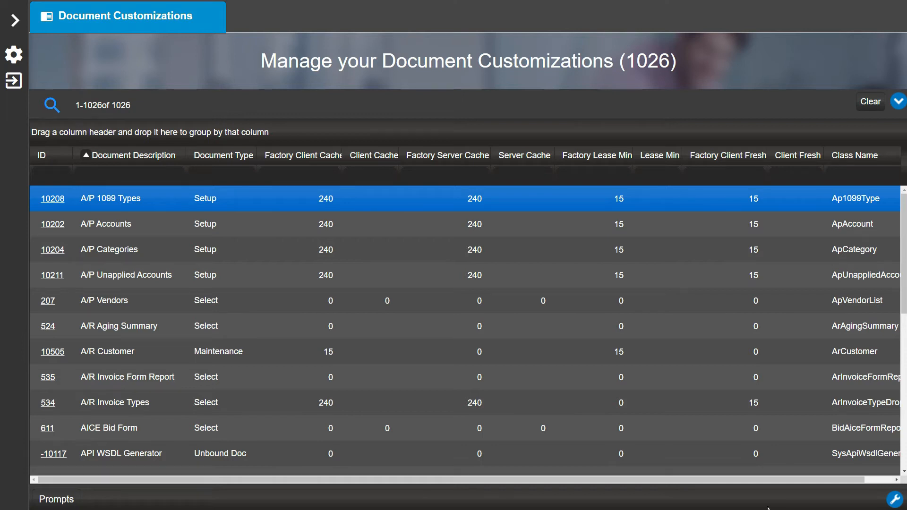
{"action": "left_click", "coordinate": [18, 19]}
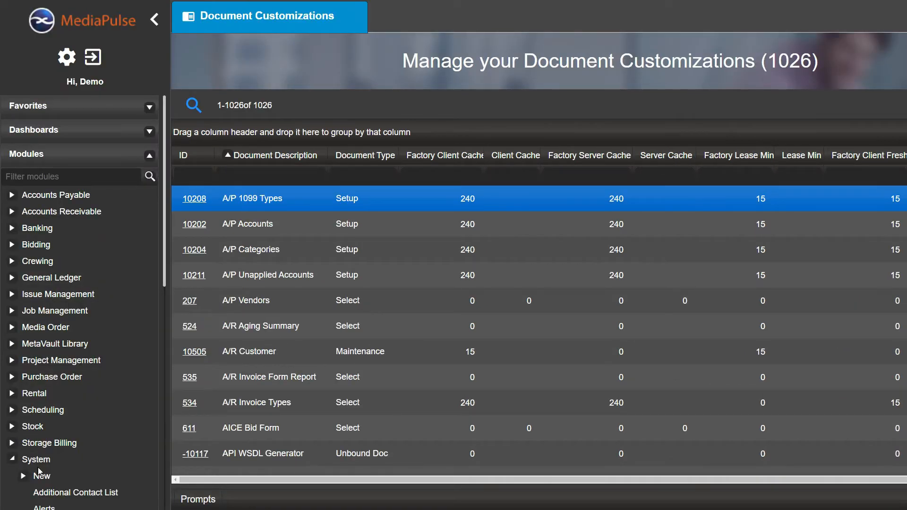
{"action": "scroll", "coordinate": [40, 462], "scroll_direction": "down", "scroll_amount": 5}
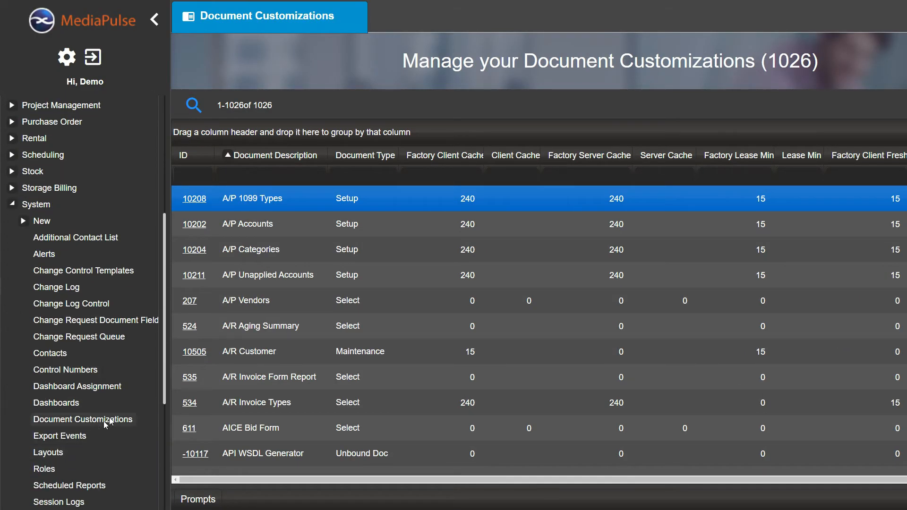
{"action": "left_click", "coordinate": [114, 420]}
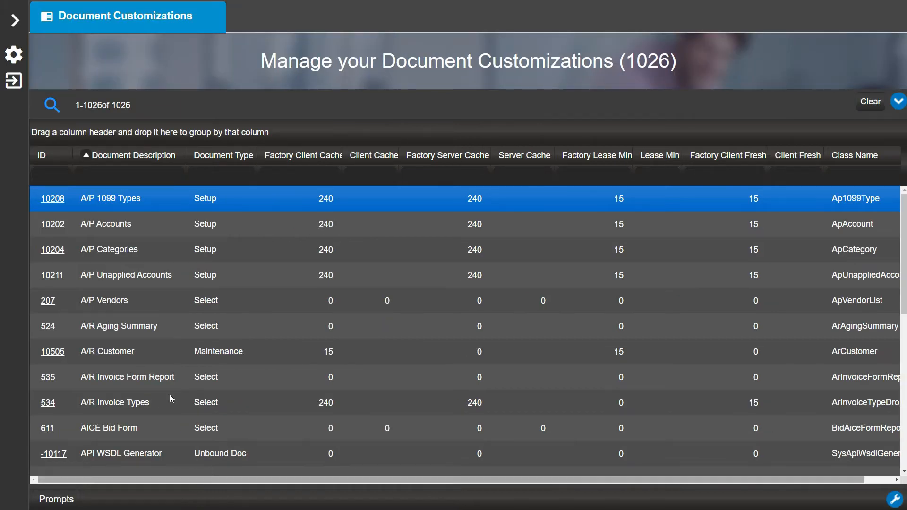
Step: Filter the list to ID 11315 and open the Scheduling Resource customization
{"action": "left_click", "coordinate": [56, 173]}
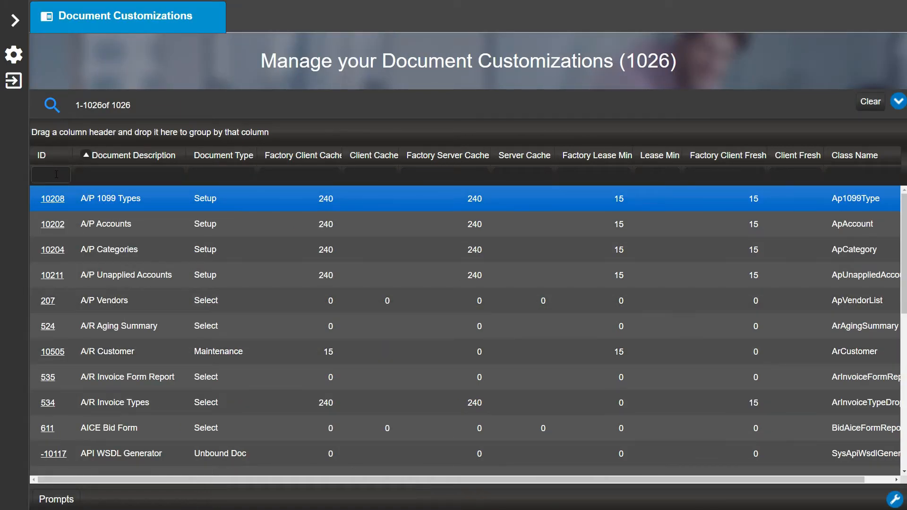
{"action": "type", "text": "1131"}
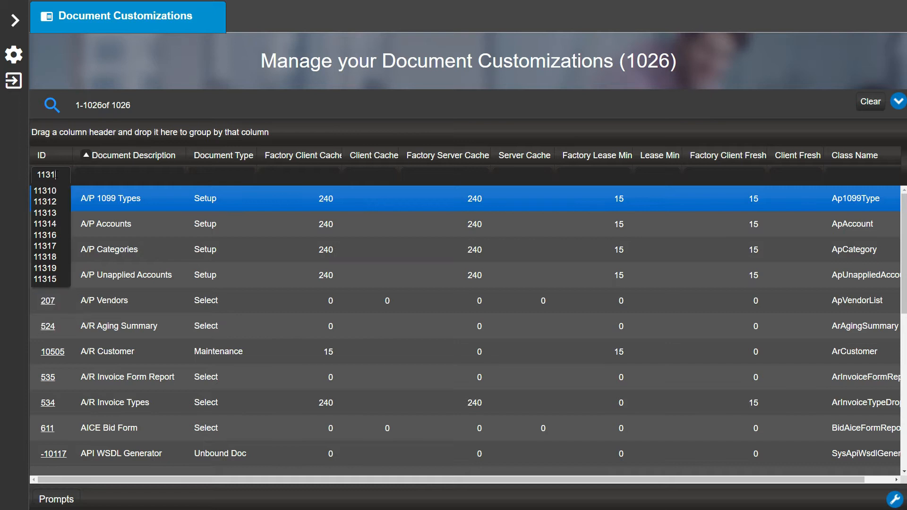
{"action": "type", "text": "5"}
{"action": "key", "text": "Return"}
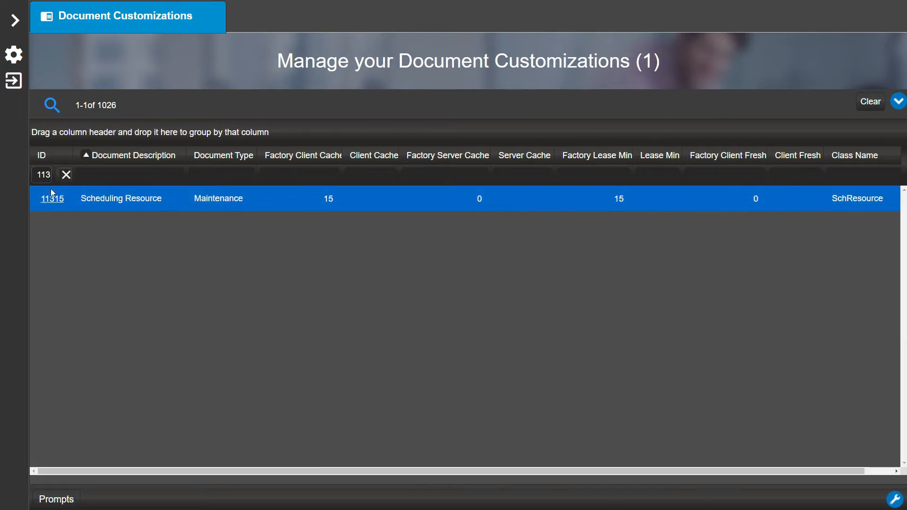
{"action": "left_click", "coordinate": [52, 200]}
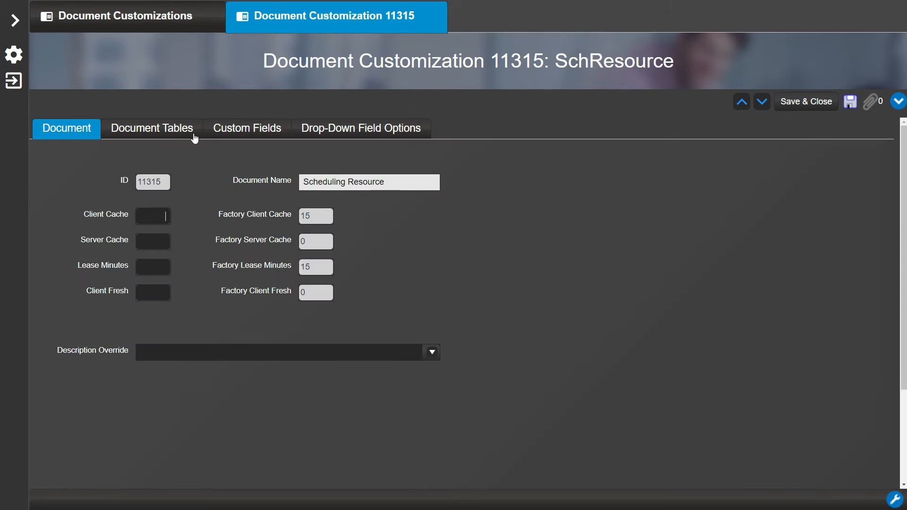
Step: Rename the Resource table description from 'TX Fields' to 'Custom Fields', keeping key column Custom Field Data
{"action": "left_click", "coordinate": [195, 137]}
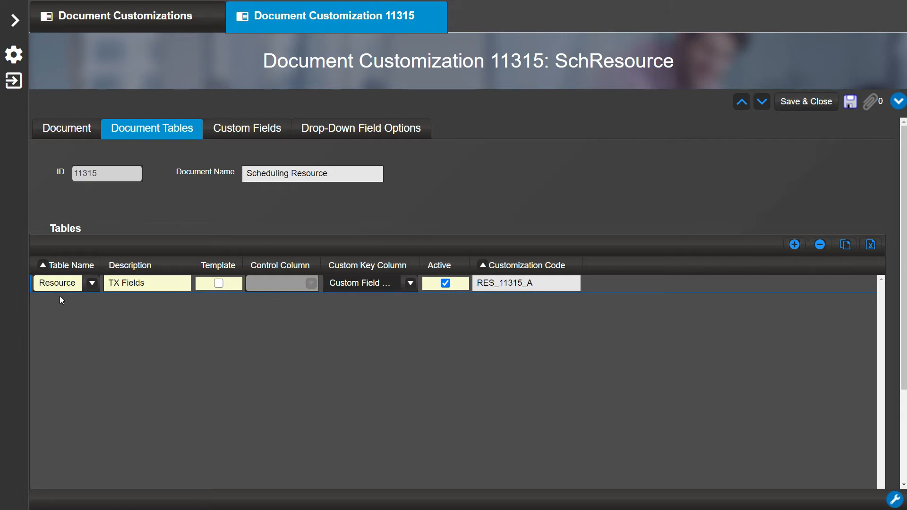
{"action": "left_click", "coordinate": [93, 283]}
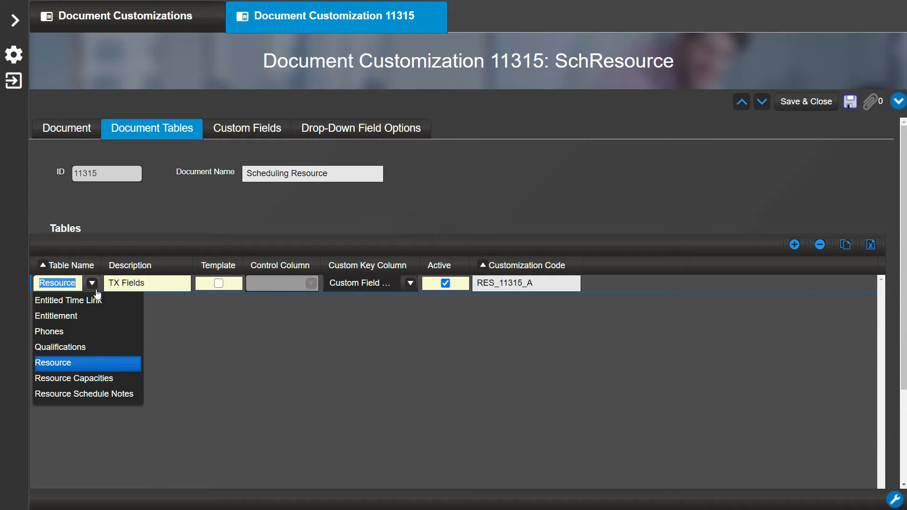
{"action": "left_click", "coordinate": [84, 366]}
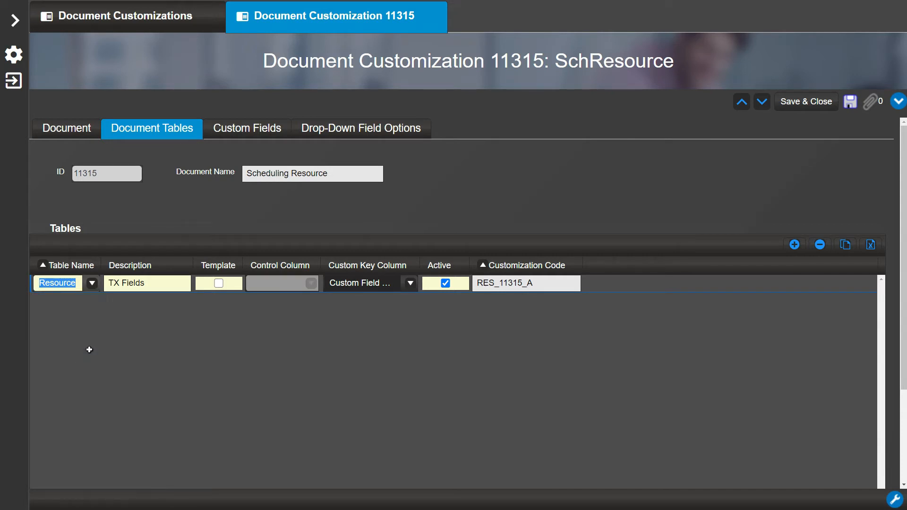
{"action": "key", "text": "Tab"}
{"action": "left_click", "coordinate": [116, 282]}
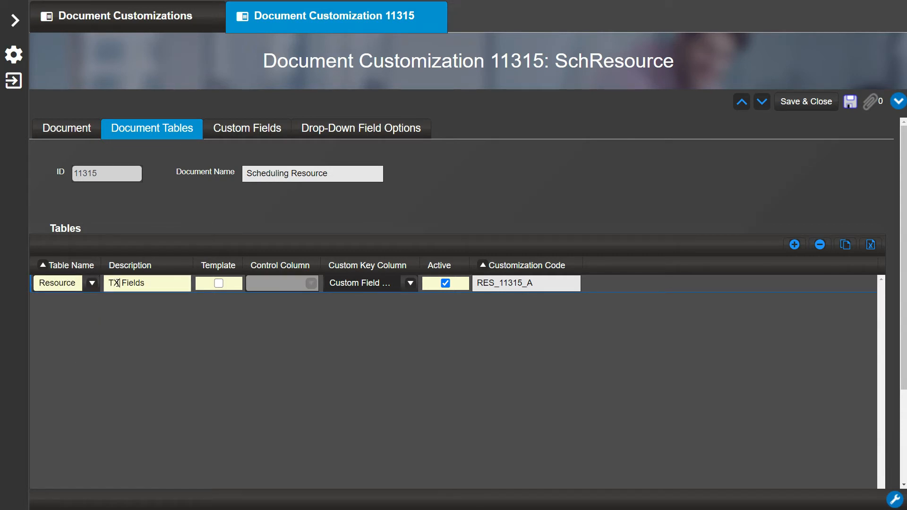
{"action": "key", "text": "BackSpace"}
{"action": "key", "text": "BackSpace"}
{"action": "type", "text": "Custom"}
{"action": "left_click", "coordinate": [411, 284]}
{"action": "left_click", "coordinate": [404, 303]}
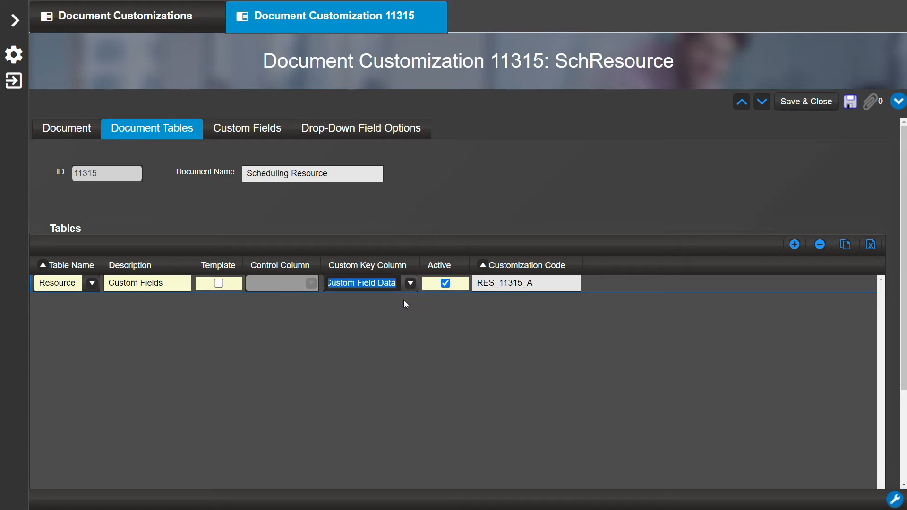
{"action": "left_click", "coordinate": [538, 284]}
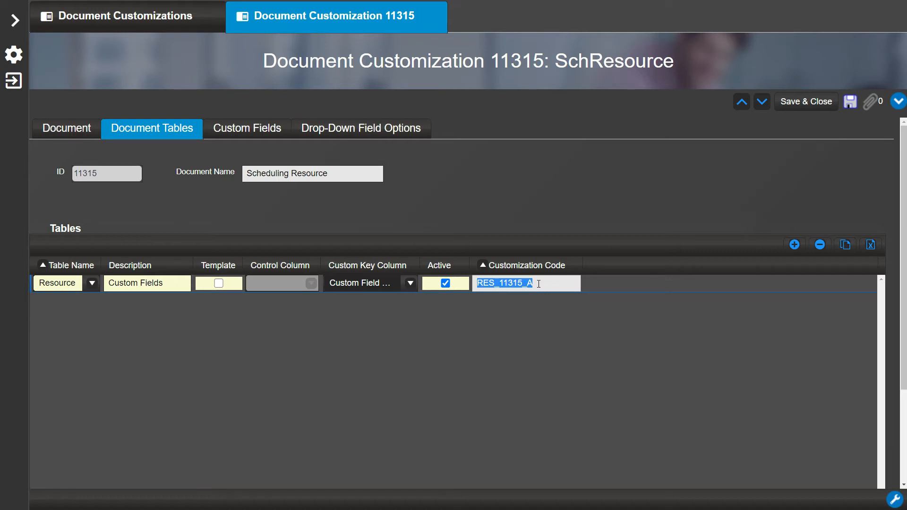
Step: Add three new rows on the Custom Fields tab
{"action": "left_click", "coordinate": [289, 138]}
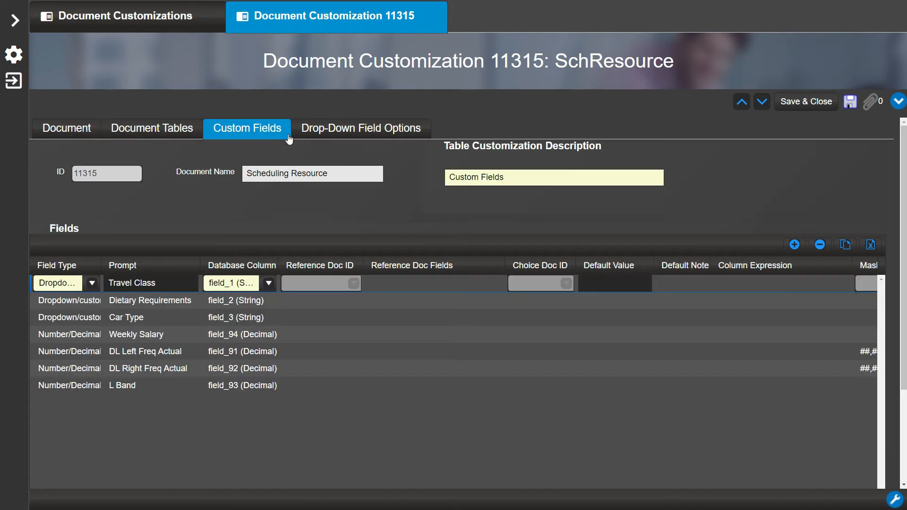
{"action": "left_click", "coordinate": [794, 245]}
{"action": "left_click", "coordinate": [794, 244]}
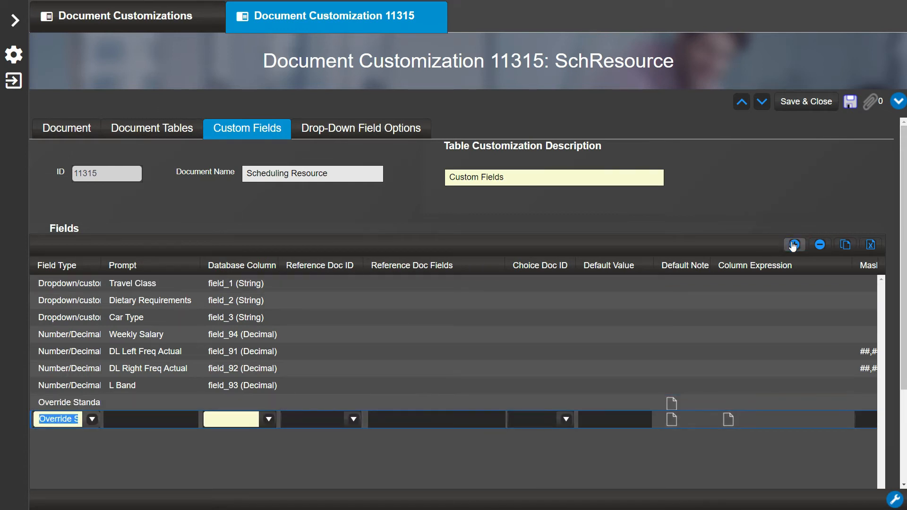
{"action": "left_click", "coordinate": [794, 245]}
Step: Make the first new field a Hyperlink with prompt 'LinkedIn'
{"action": "left_click", "coordinate": [99, 401]}
{"action": "left_click", "coordinate": [95, 404]}
{"action": "scroll", "coordinate": [108, 366], "scroll_direction": "down", "scroll_amount": 4}
{"action": "left_click", "coordinate": [72, 383]}
{"action": "left_click", "coordinate": [123, 403]}
{"action": "type", "text": "L"}
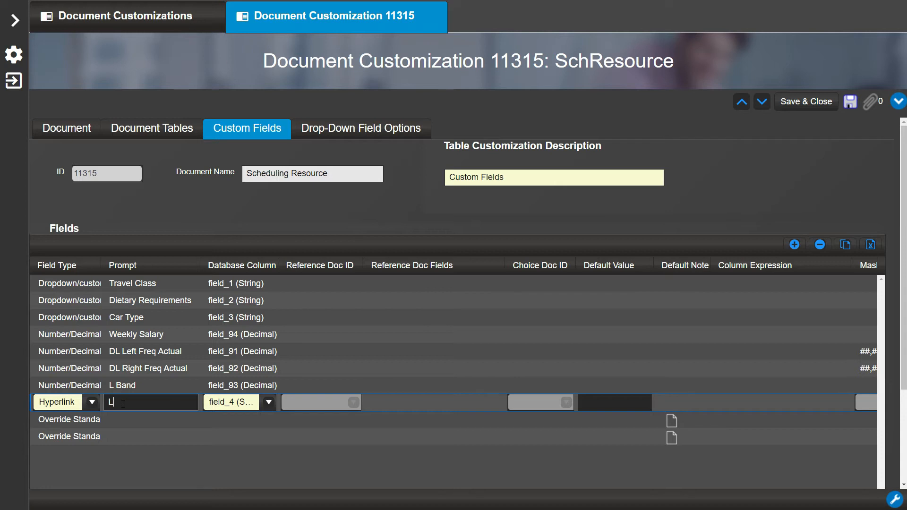
{"action": "type", "text": "inkedIn"}
{"action": "left_click", "coordinate": [94, 420]}
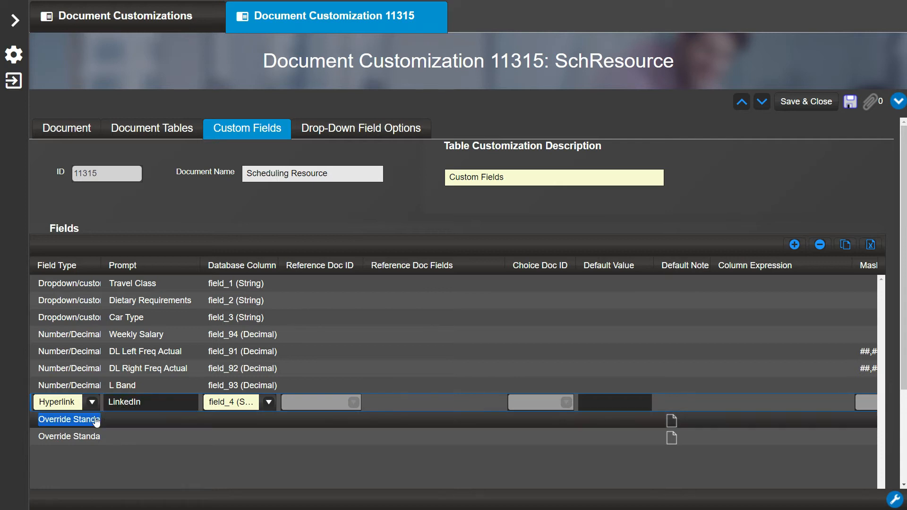
Step: Make the other two fields Text, prompted 'Soc Sec' and 'Daytime Phone'
{"action": "left_click", "coordinate": [93, 420]}
{"action": "left_click", "coordinate": [65, 305]}
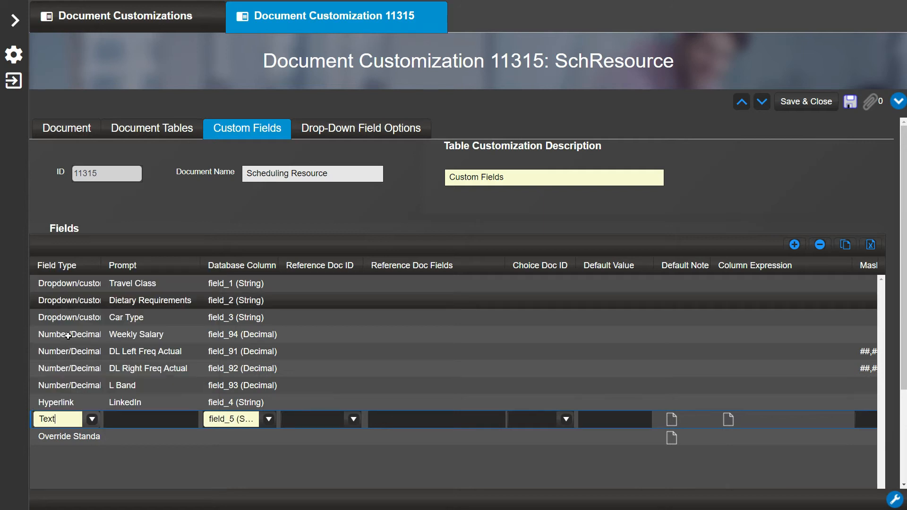
{"action": "left_click", "coordinate": [88, 437]}
{"action": "left_click", "coordinate": [92, 437]}
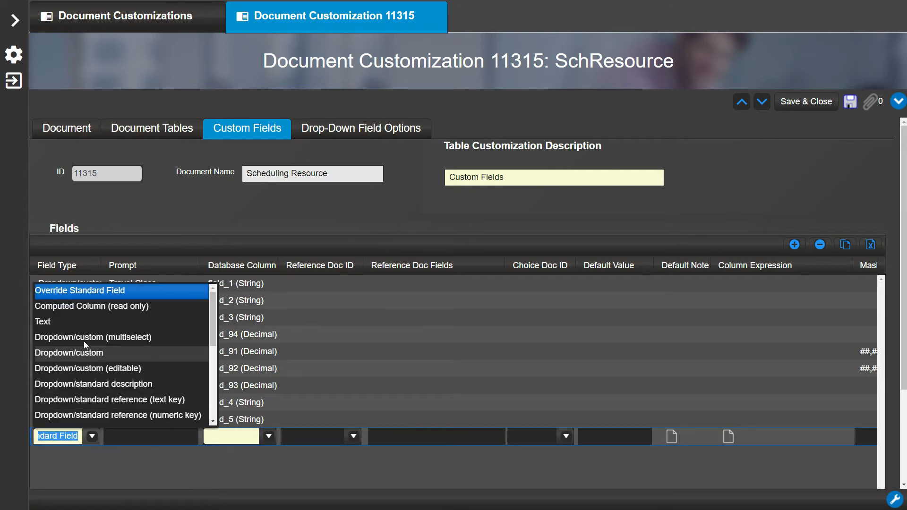
{"action": "left_click", "coordinate": [72, 324]}
{"action": "left_click", "coordinate": [116, 418]}
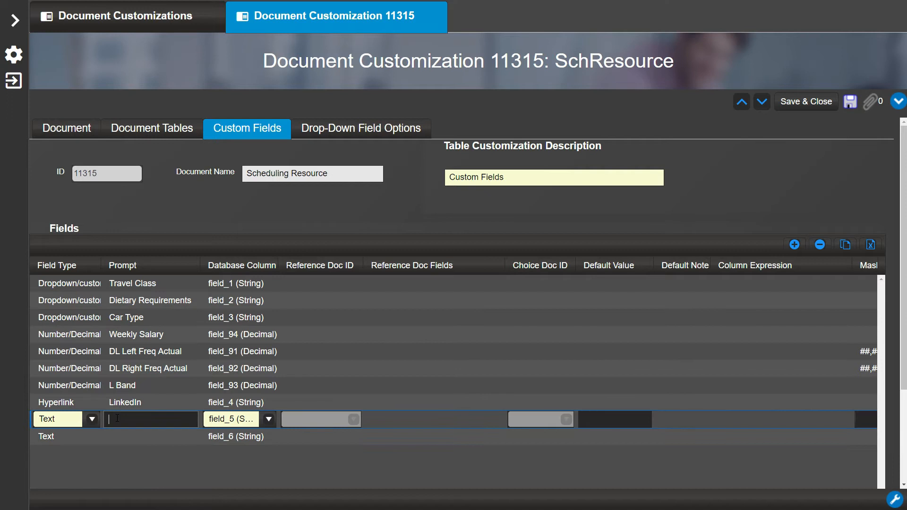
{"action": "type", "text": "Soc Sec"}
{"action": "left_click", "coordinate": [120, 436]}
{"action": "type", "text": "Da"}
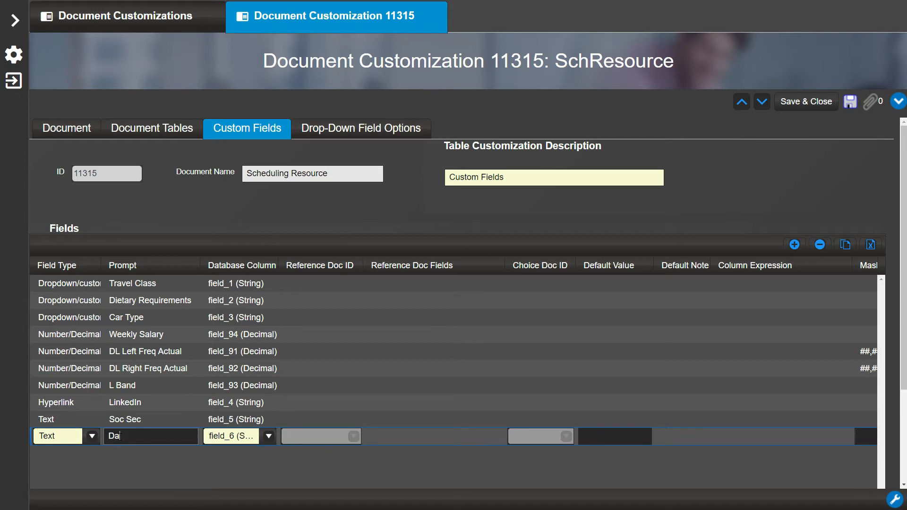
{"action": "type", "text": "ytime Phone"}
{"action": "scroll", "coordinate": [226, 466], "scroll_direction": "down", "scroll_amount": 3}
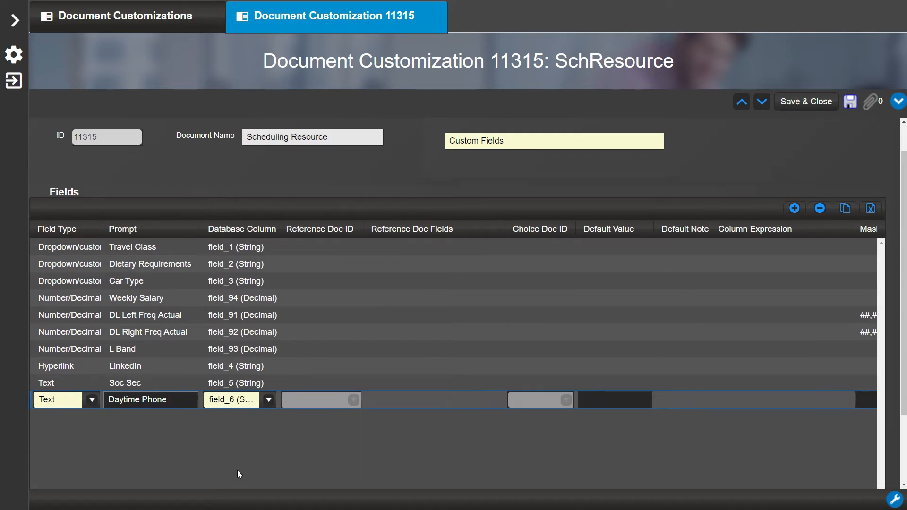
{"action": "left_click_drag", "start_coordinate": [352, 462], "coordinate": [418, 467]}
{"action": "left_click", "coordinate": [766, 291]}
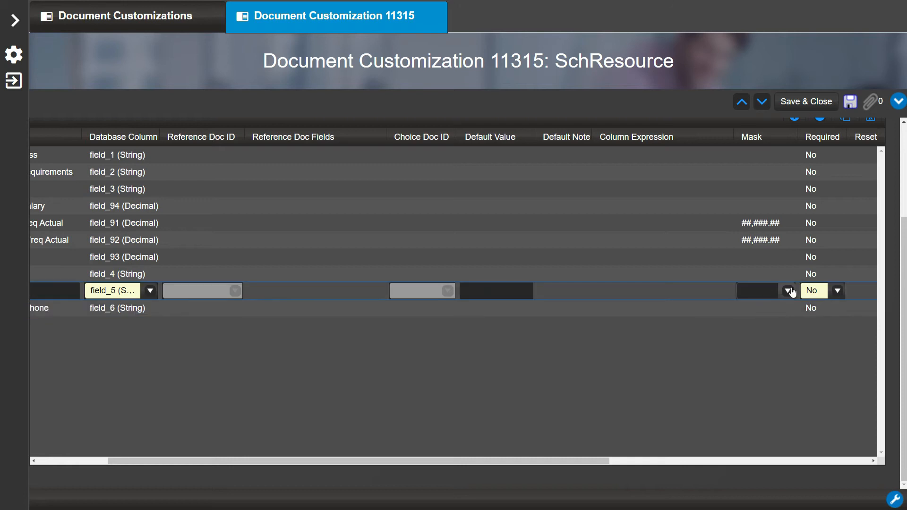
{"action": "left_click", "coordinate": [789, 291]}
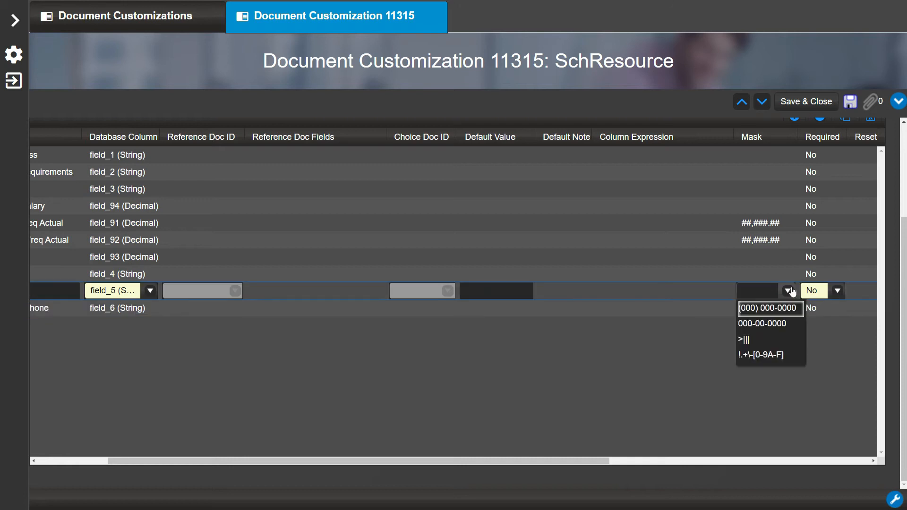
{"action": "left_click", "coordinate": [782, 323]}
{"action": "left_click", "coordinate": [784, 313]}
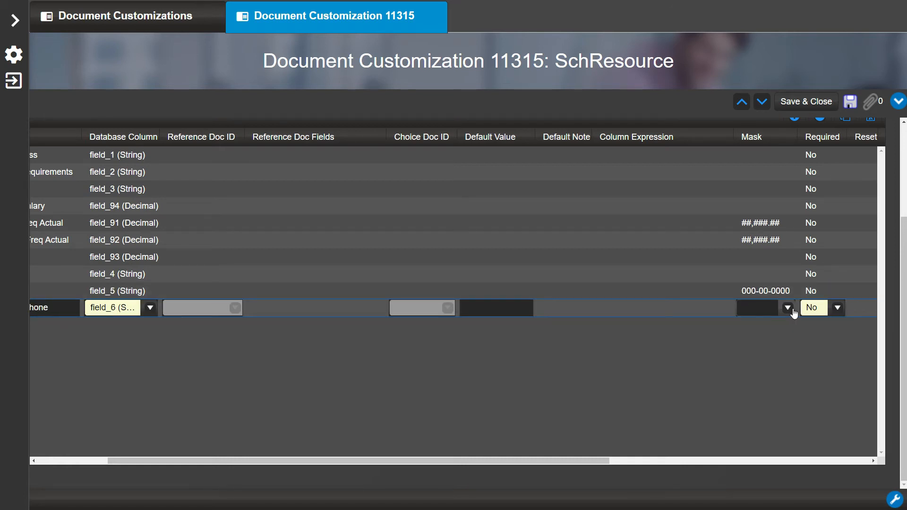
{"action": "left_click", "coordinate": [788, 308]}
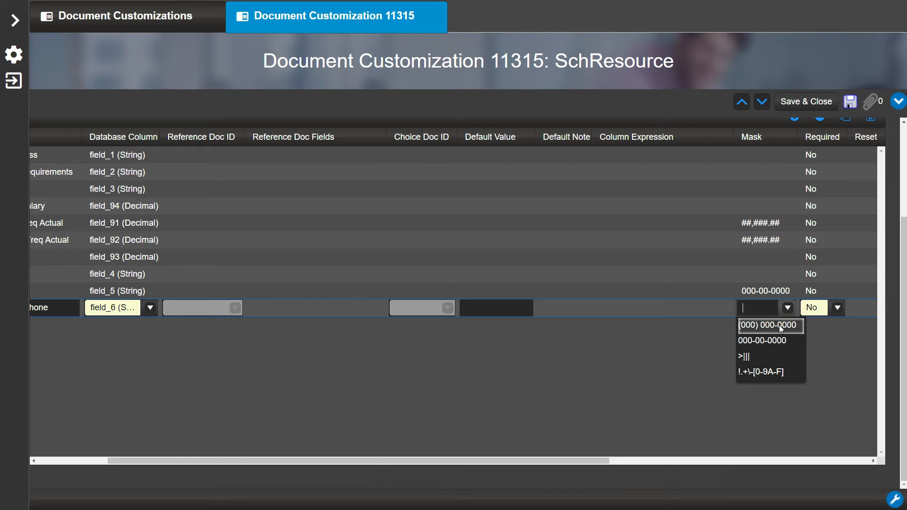
{"action": "left_click", "coordinate": [781, 326]}
{"action": "scroll", "coordinate": [780, 326], "scroll_direction": "up", "scroll_amount": 3}
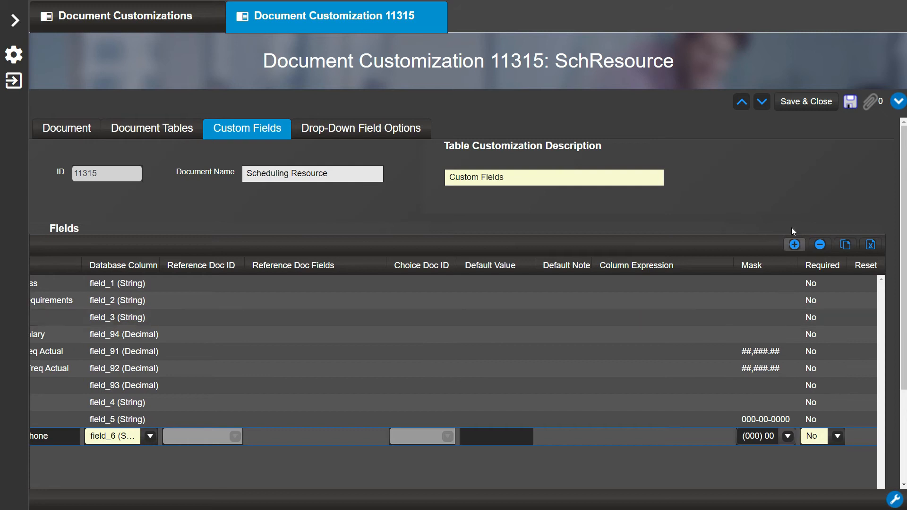
{"action": "left_click", "coordinate": [815, 107]}
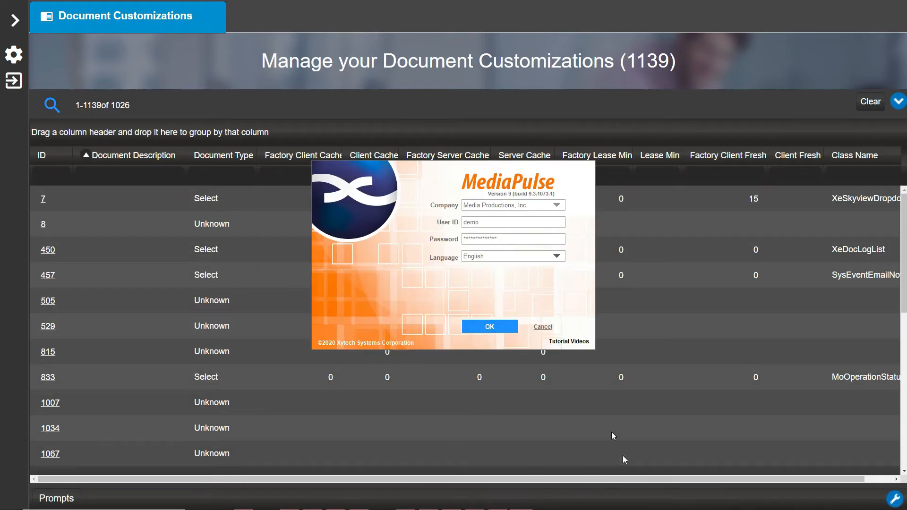
Step: Sign in to the desktop client and filter System > Layouts to Doc ID 11315
{"action": "left_click", "coordinate": [504, 326]}
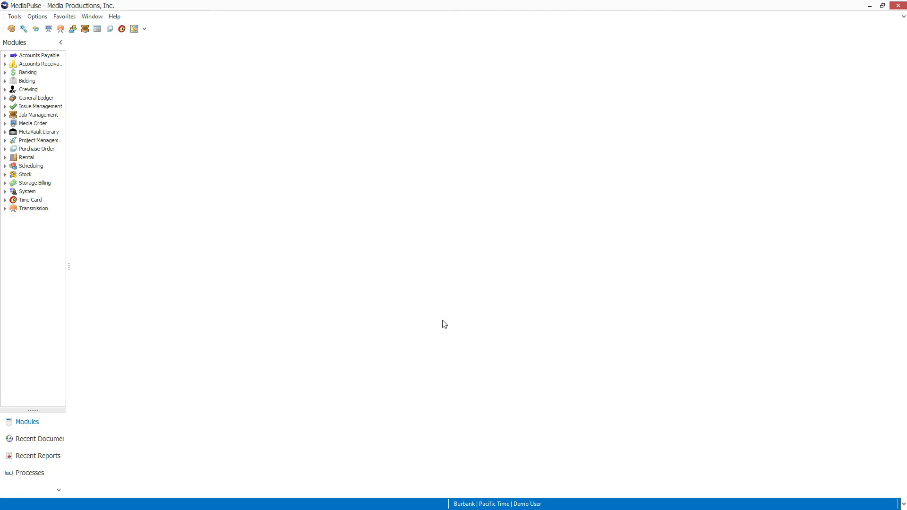
{"action": "left_click", "coordinate": [5, 192]}
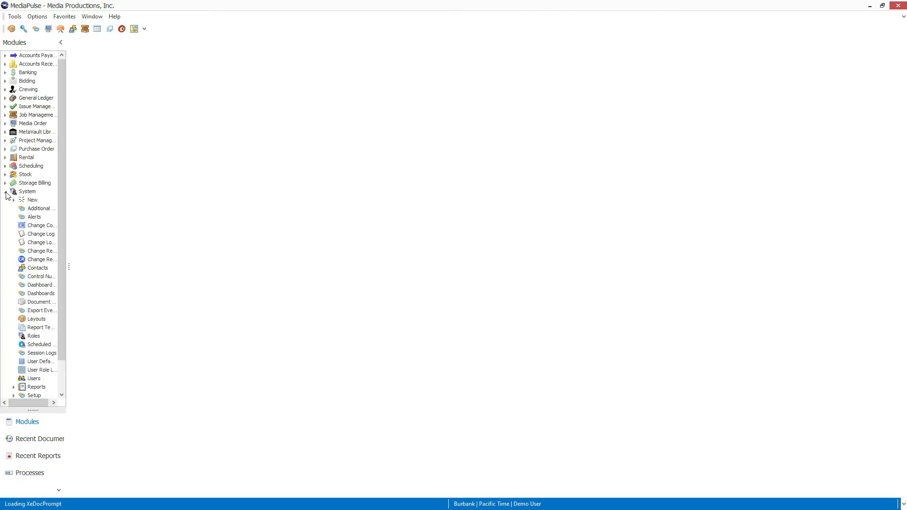
{"action": "double_click", "coordinate": [37, 320]}
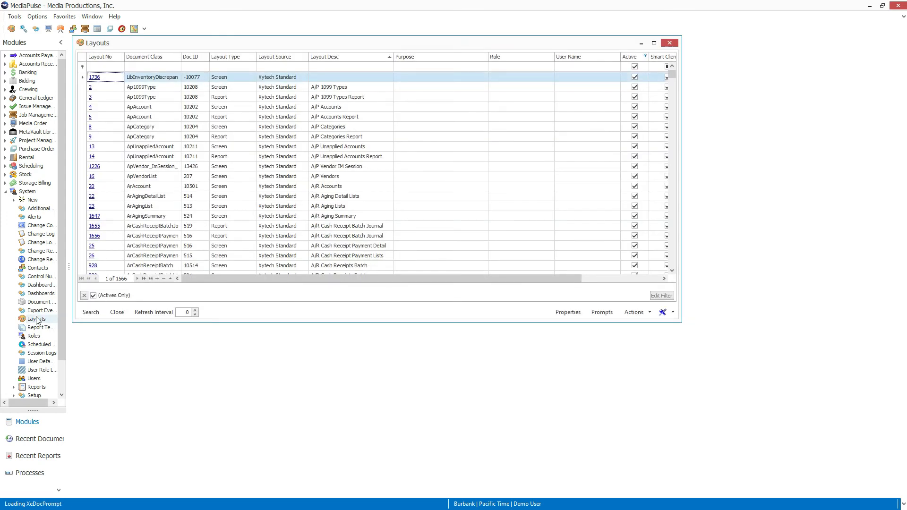
{"action": "left_click", "coordinate": [201, 66]}
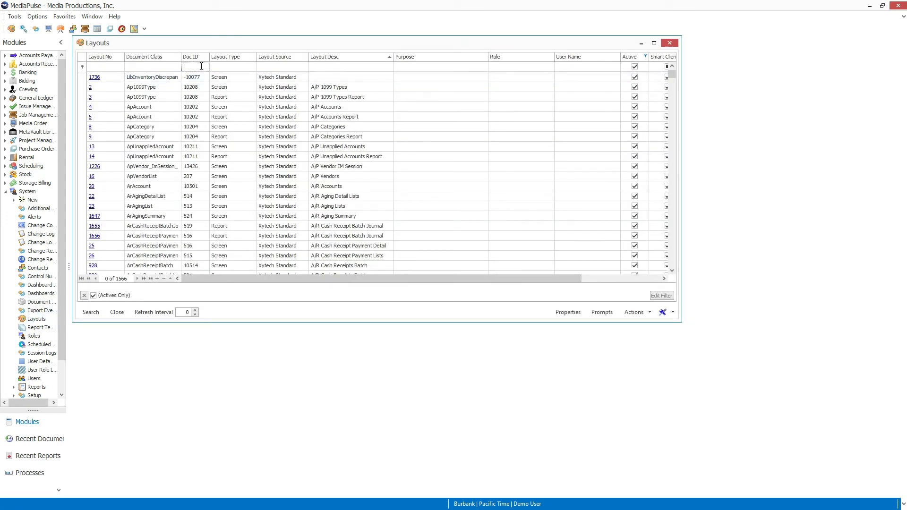
{"action": "type", "text": "11315"}
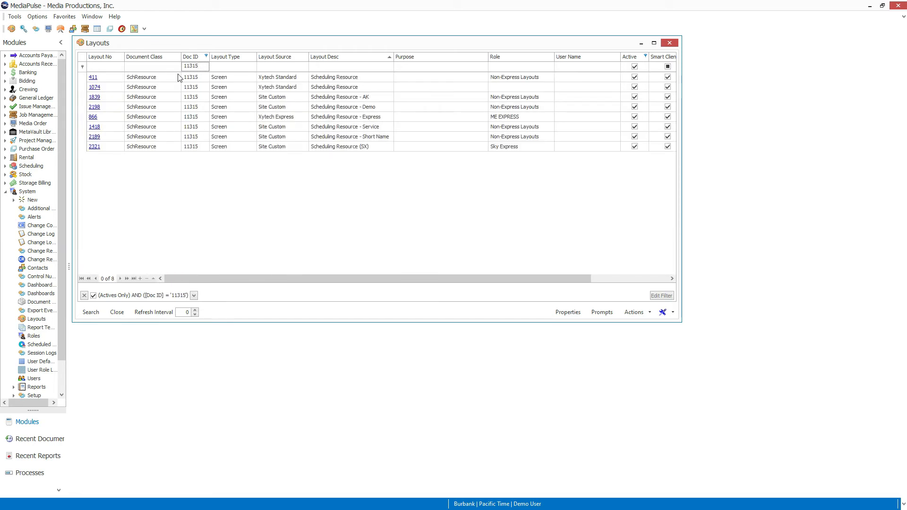
Step: Place LinkedIn, Soc Sec and Daytime Phone on form layout 1839 and save it
{"action": "left_click", "coordinate": [97, 98]}
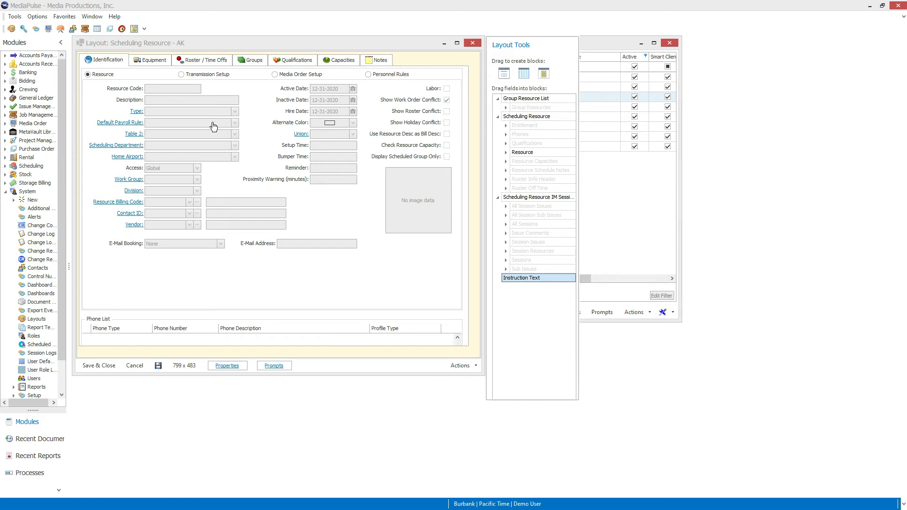
{"action": "left_click", "coordinate": [507, 152]}
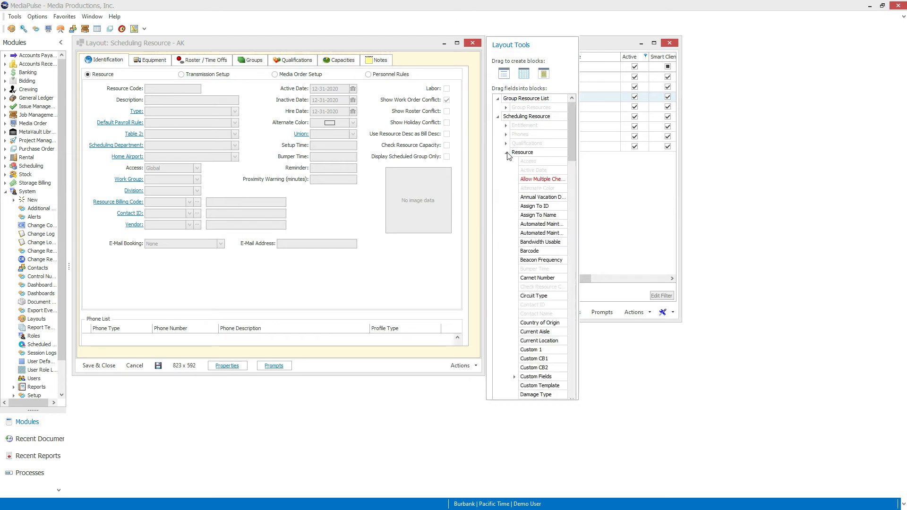
{"action": "scroll", "coordinate": [508, 239], "scroll_direction": "down", "scroll_amount": 5}
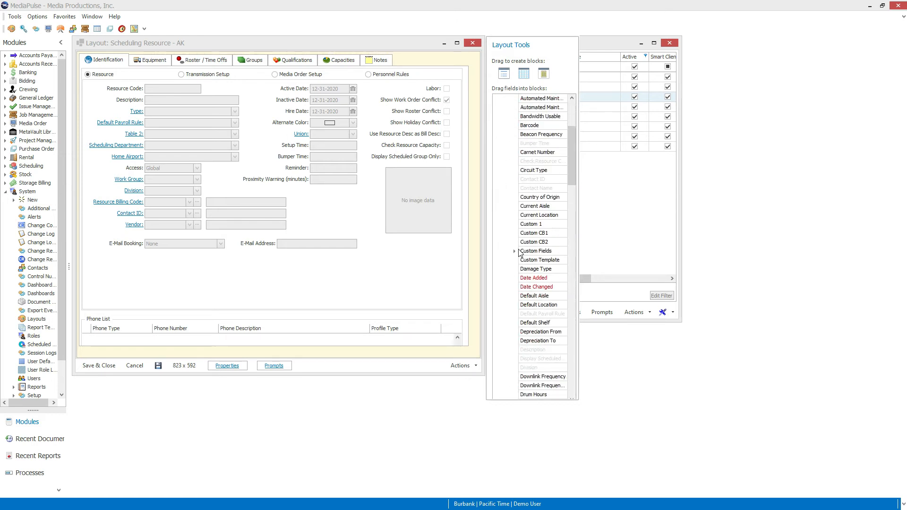
{"action": "left_click", "coordinate": [515, 251]}
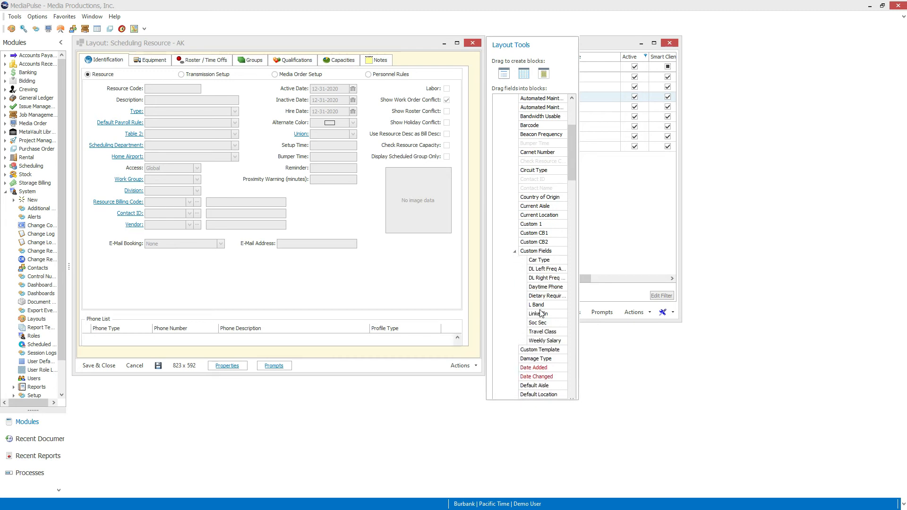
{"action": "left_click_drag", "start_coordinate": [542, 314], "coordinate": [148, 264]}
{"action": "left_click_drag", "start_coordinate": [540, 323], "coordinate": [155, 282]}
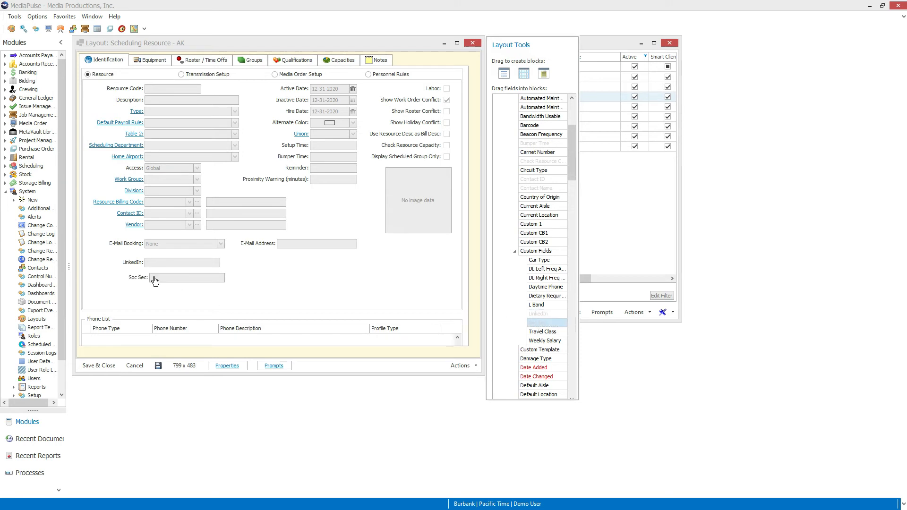
{"action": "left_click_drag", "start_coordinate": [543, 287], "coordinate": [283, 265]}
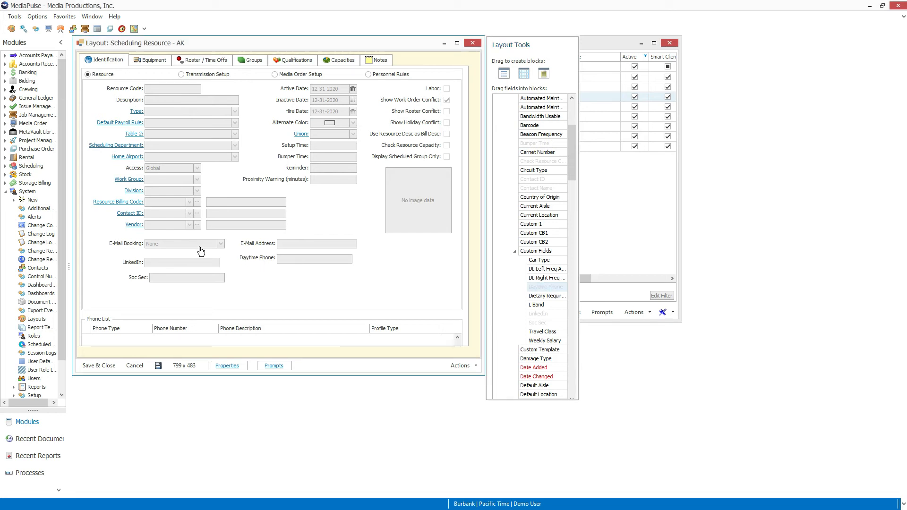
{"action": "left_click_drag", "start_coordinate": [169, 263], "coordinate": [169, 267]}
{"action": "left_click", "coordinate": [115, 368]}
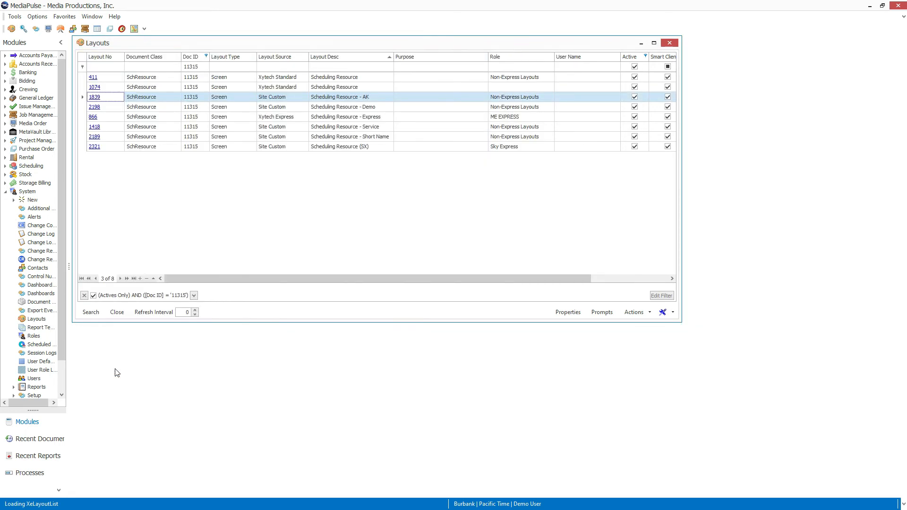
Step: Change the Doc ID filter to 1315 and open list layout 1840, Scheduling Resources - AK
{"action": "left_click", "coordinate": [202, 66]}
{"action": "double_click", "coordinate": [201, 65]}
{"action": "type", "text": "1315"}
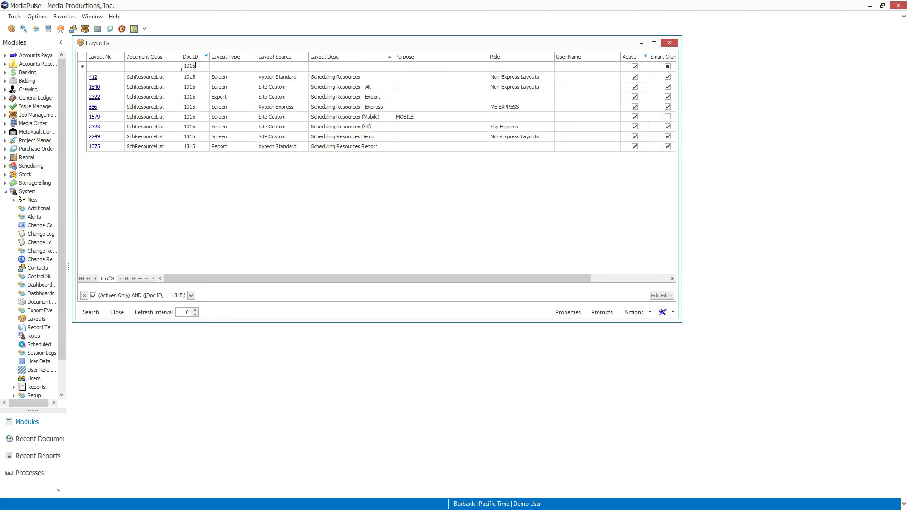
{"action": "left_click", "coordinate": [98, 89]}
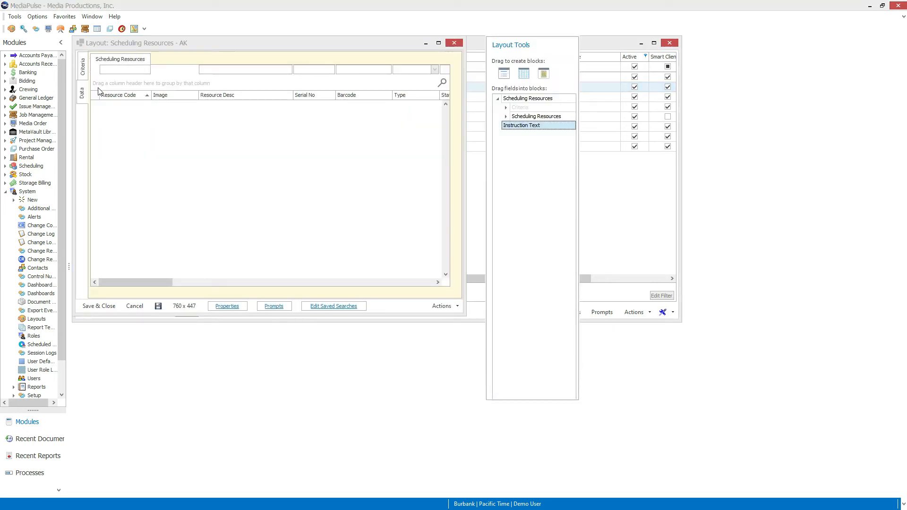
Step: Add LinkedIn, Soc Sec and Daytime Phone custom fields as grid columns
{"action": "left_click", "coordinate": [506, 117]}
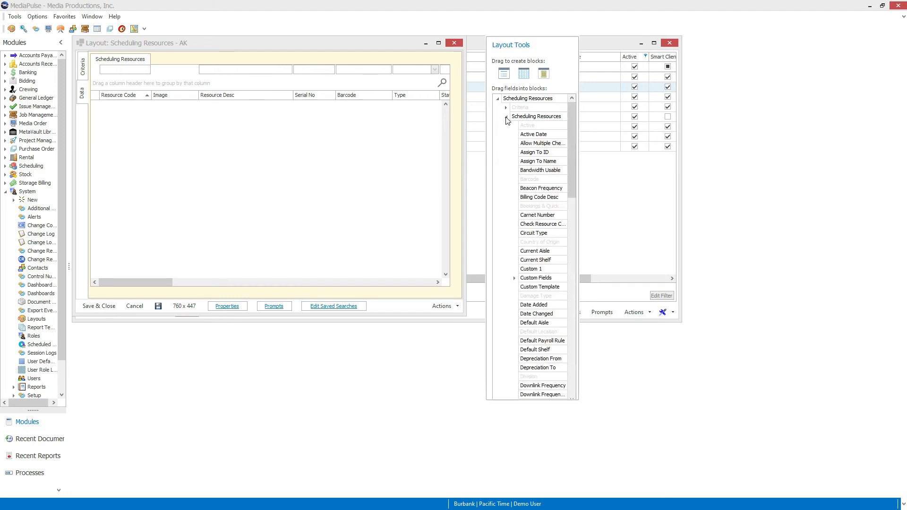
{"action": "left_click", "coordinate": [515, 279]}
{"action": "left_click_drag", "start_coordinate": [539, 341], "coordinate": [394, 248]}
{"action": "left_click_drag", "start_coordinate": [538, 350], "coordinate": [356, 226]}
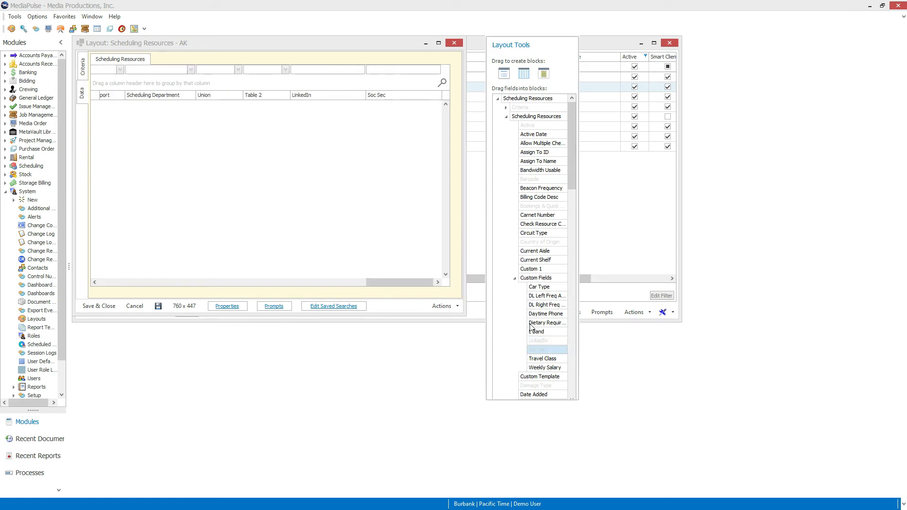
{"action": "left_click_drag", "start_coordinate": [544, 314], "coordinate": [364, 242]}
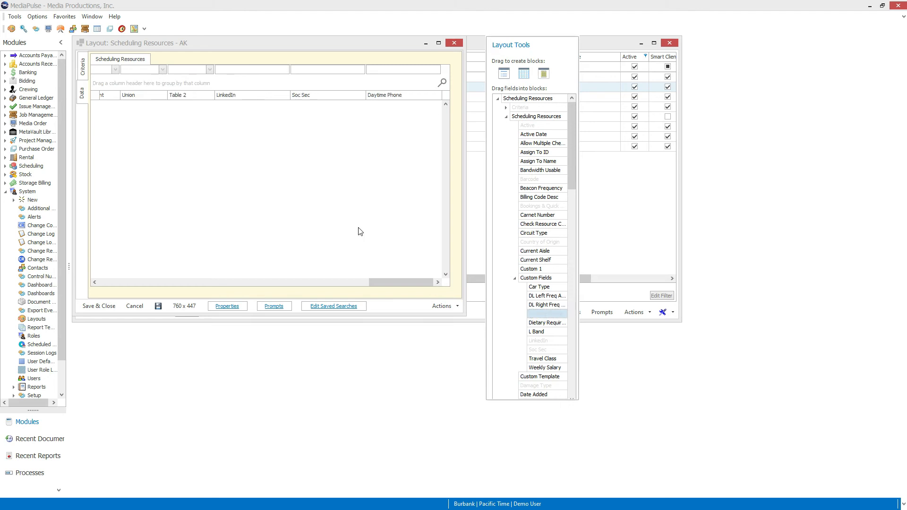
Step: Move the three new columns to sit right after Image, then save the list layout
{"action": "left_click_drag", "start_coordinate": [267, 95], "coordinate": [206, 96]}
{"action": "left_click_drag", "start_coordinate": [153, 280], "coordinate": [425, 286]}
{"action": "mouse_move", "coordinate": [321, 95]}
{"action": "left_mouse_down"}
{"action": "mouse_move", "coordinate": [287, 103]}
{"action": "mouse_move", "coordinate": [87, 100]}
{"action": "mouse_move", "coordinate": [314, 100]}
{"action": "left_mouse_up"}
{"action": "left_click_drag", "start_coordinate": [137, 282], "coordinate": [431, 295]}
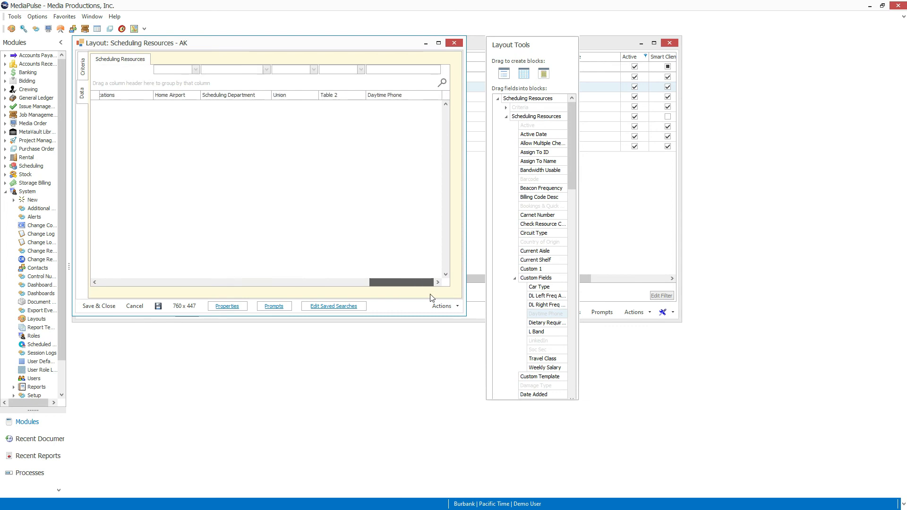
{"action": "left_click_drag", "start_coordinate": [398, 93], "coordinate": [339, 103]}
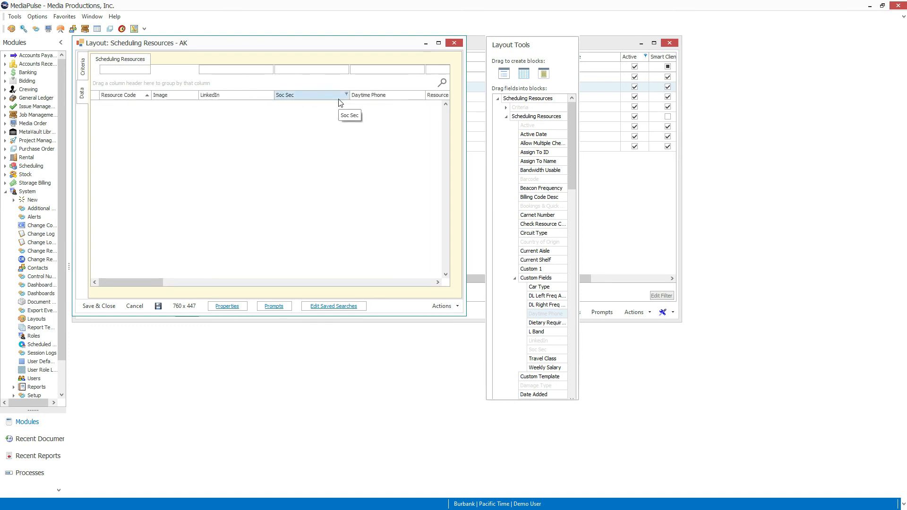
{"action": "left_click", "coordinate": [112, 310]}
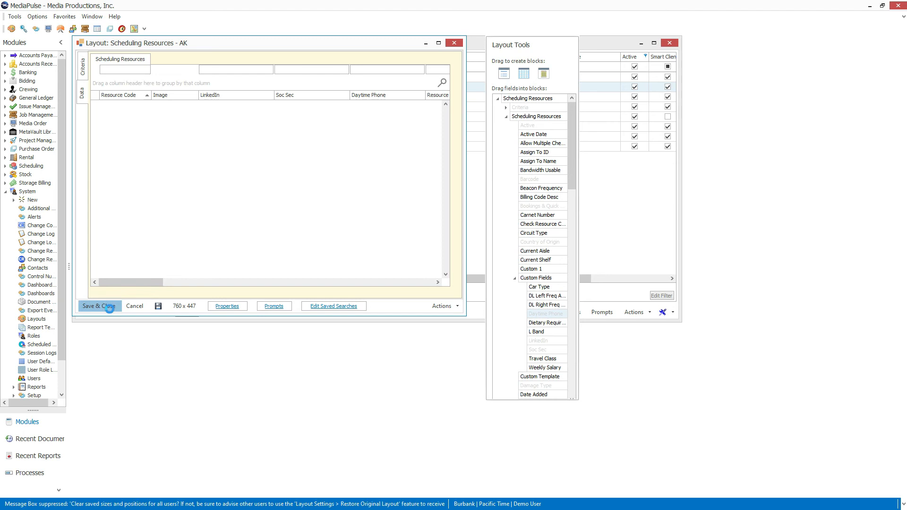
Step: Close Layouts, then in Sky open Scheduling > Scheduling Resources filtered by 'AK'
{"action": "left_click", "coordinate": [117, 311]}
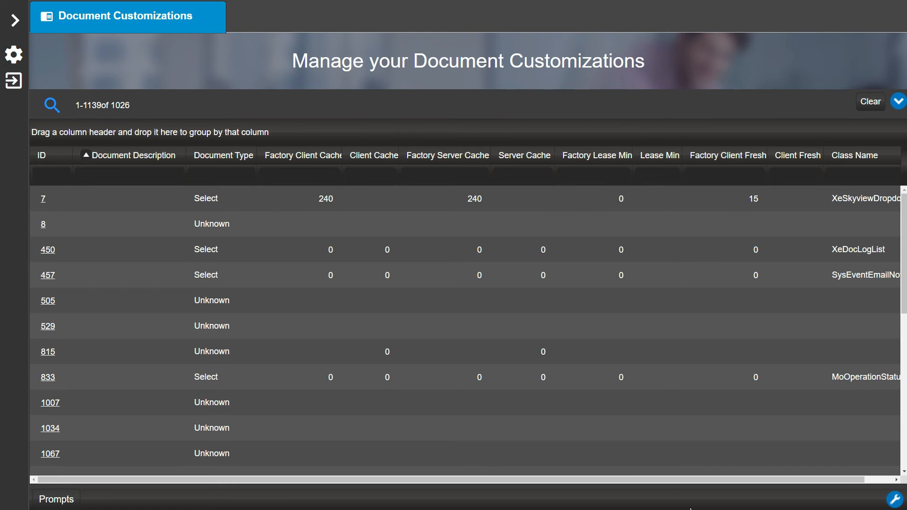
{"action": "left_click", "coordinate": [16, 23]}
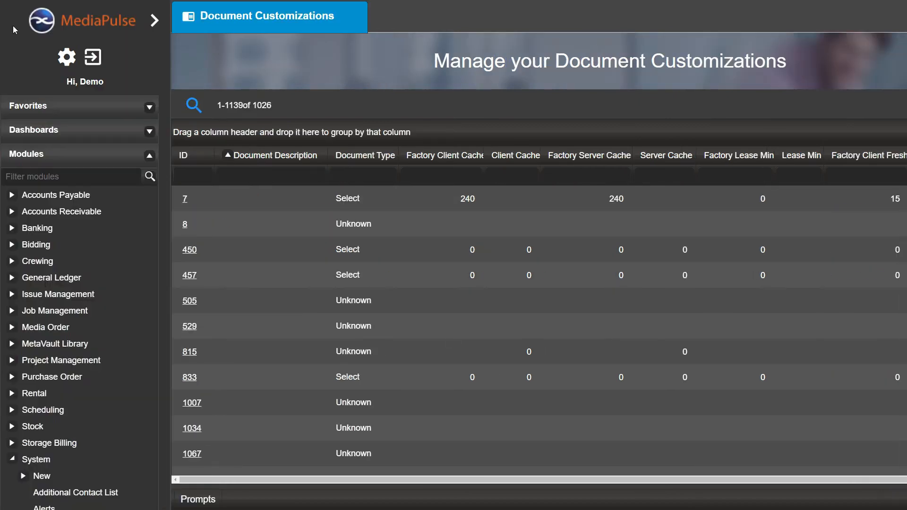
{"action": "left_click", "coordinate": [33, 411]}
{"action": "scroll", "coordinate": [81, 368], "scroll_direction": "down", "scroll_amount": 7}
{"action": "left_click", "coordinate": [76, 366]}
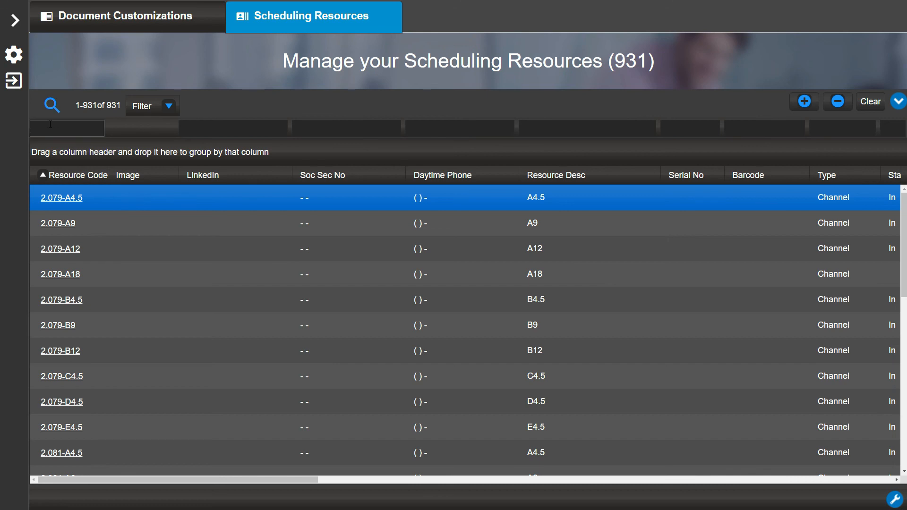
{"action": "type", "text": "AK"}
{"action": "key", "text": "Return"}
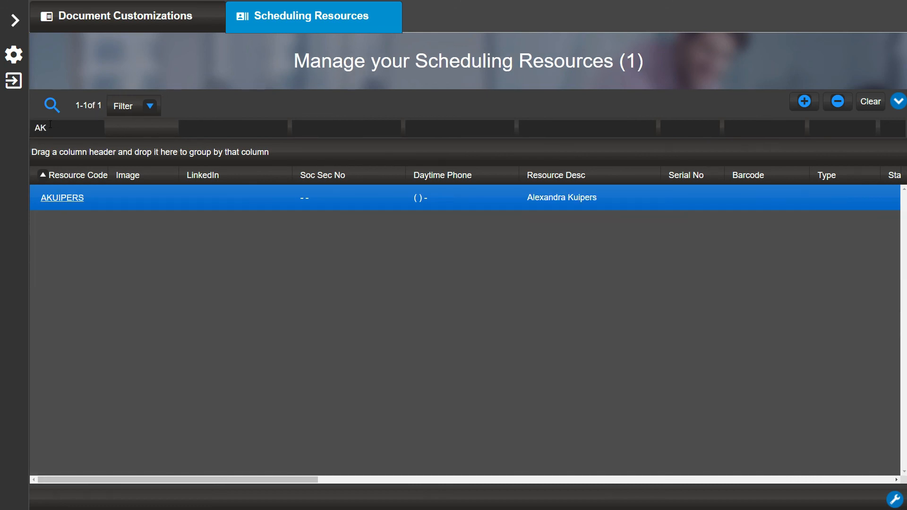
Step: On the resource's record, paste the LinkedIn link and enter its social security number and daytime phone
{"action": "left_click", "coordinate": [66, 199]}
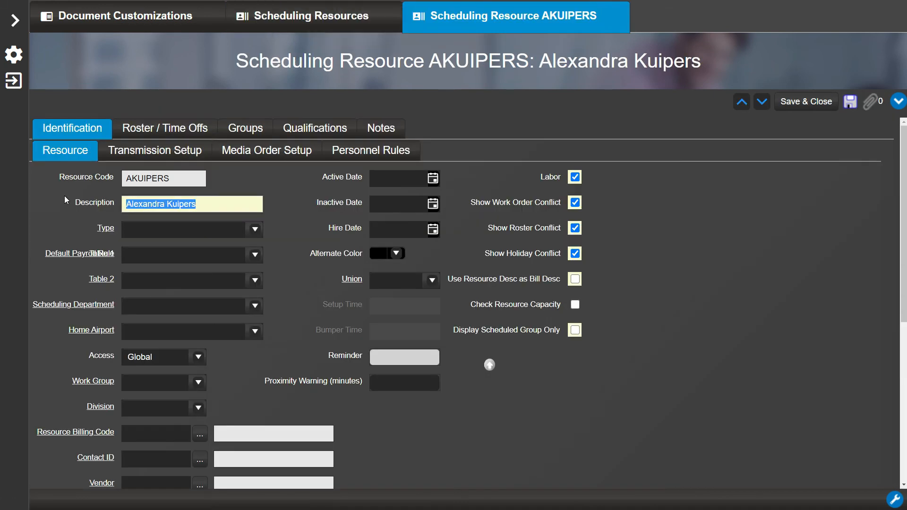
{"action": "scroll", "coordinate": [64, 195], "scroll_direction": "down", "scroll_amount": 5}
{"action": "left_click", "coordinate": [138, 317]}
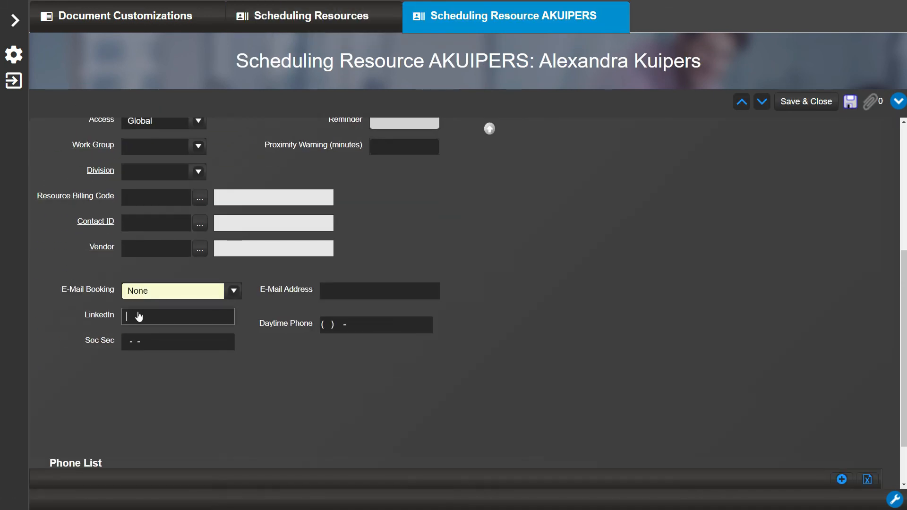
{"action": "left_click", "coordinate": [141, 342]}
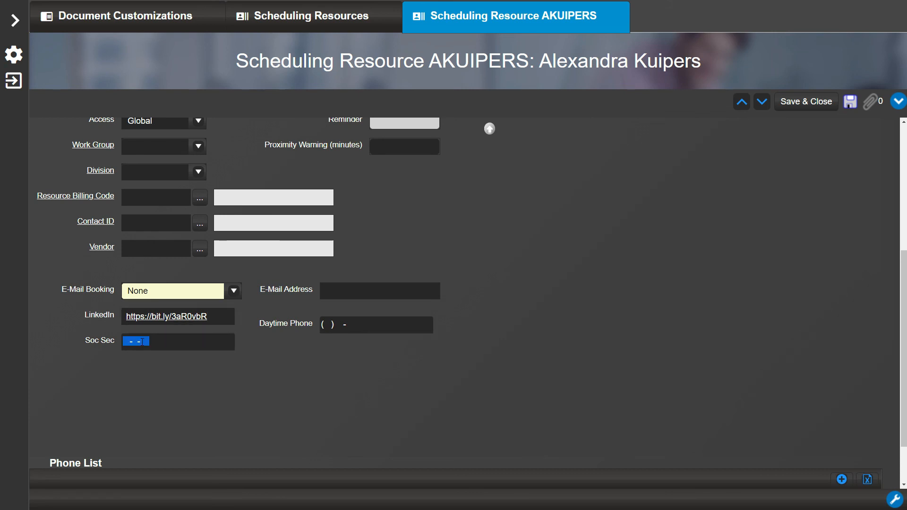
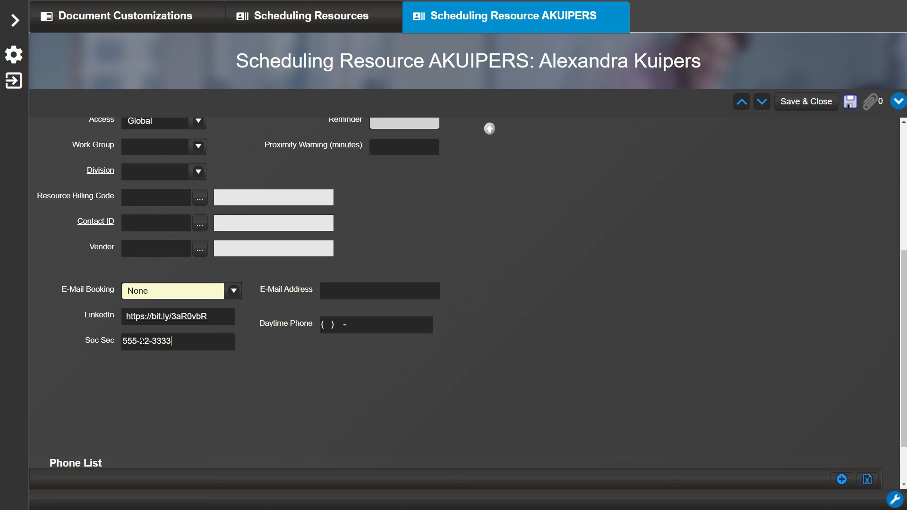
{"action": "left_click", "coordinate": [331, 319]}
Step: Save the resource record and follow its LinkedIn hyperlink from the list row
{"action": "left_click", "coordinate": [804, 105]}
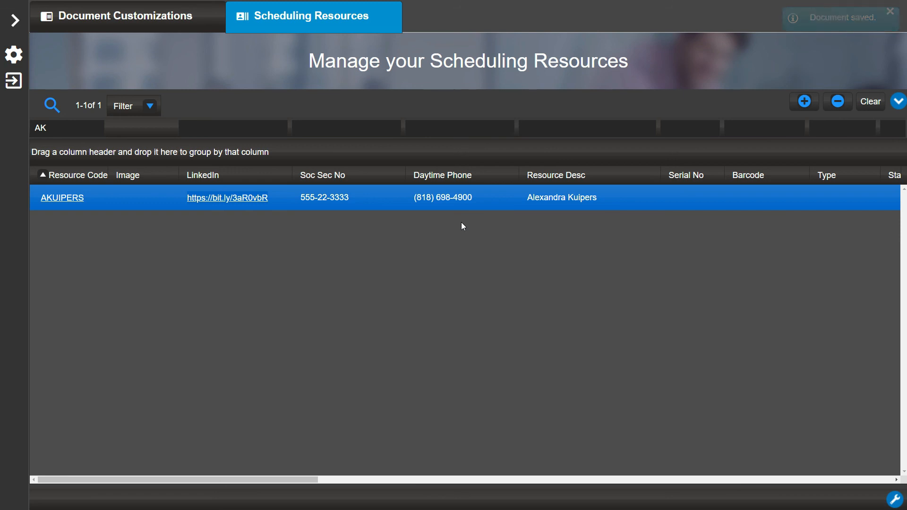
{"action": "left_click", "coordinate": [242, 200]}
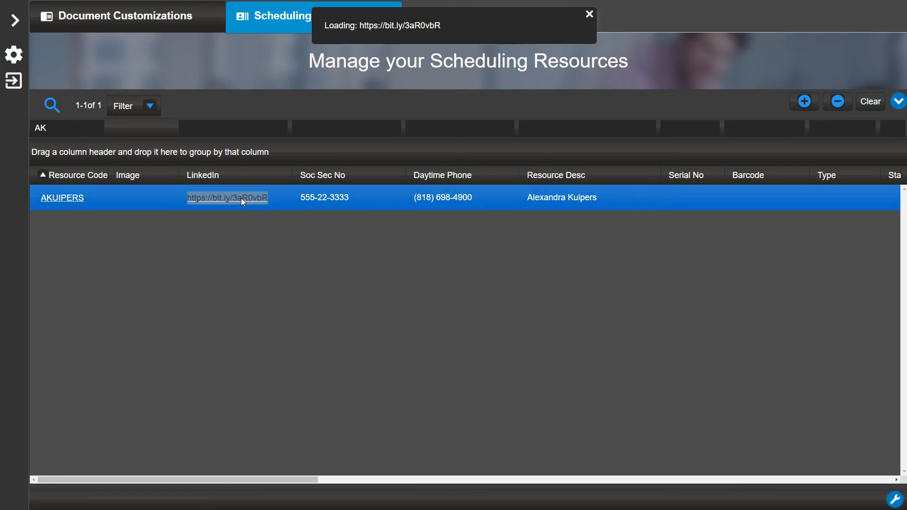